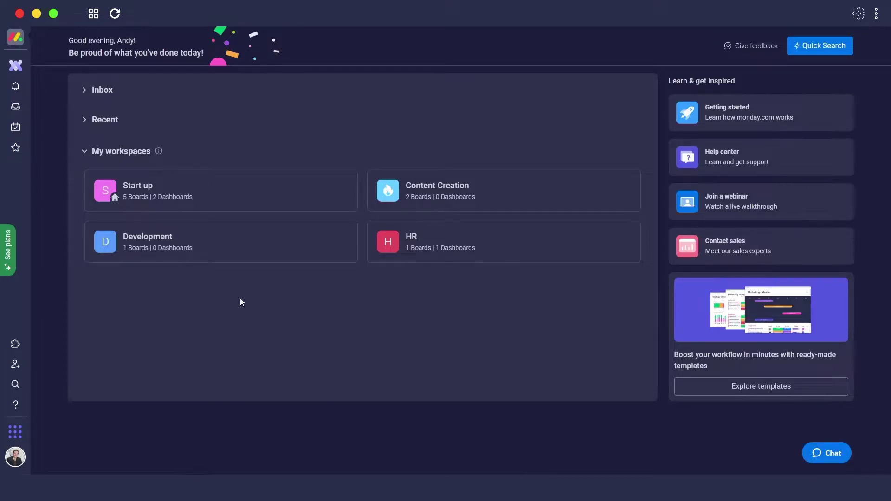
Open the Start up workspace, then choose Add workspace from the sidebar's workspace list.
click(232, 196)
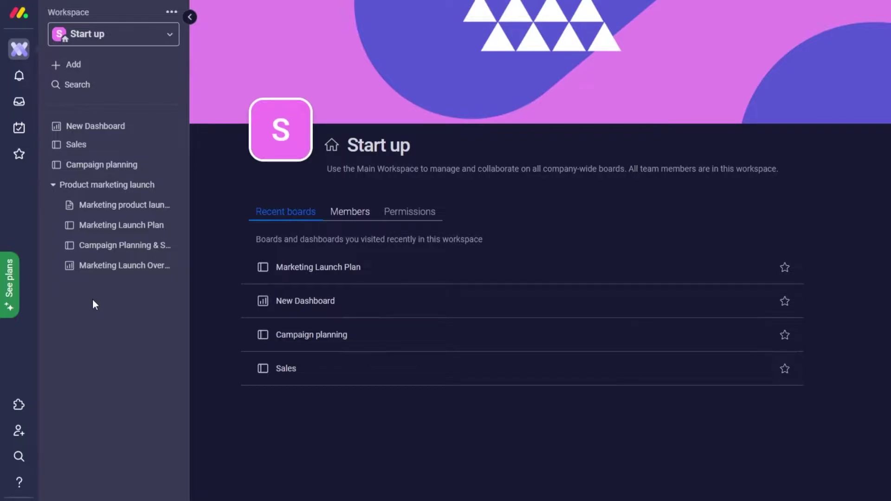
click(169, 34)
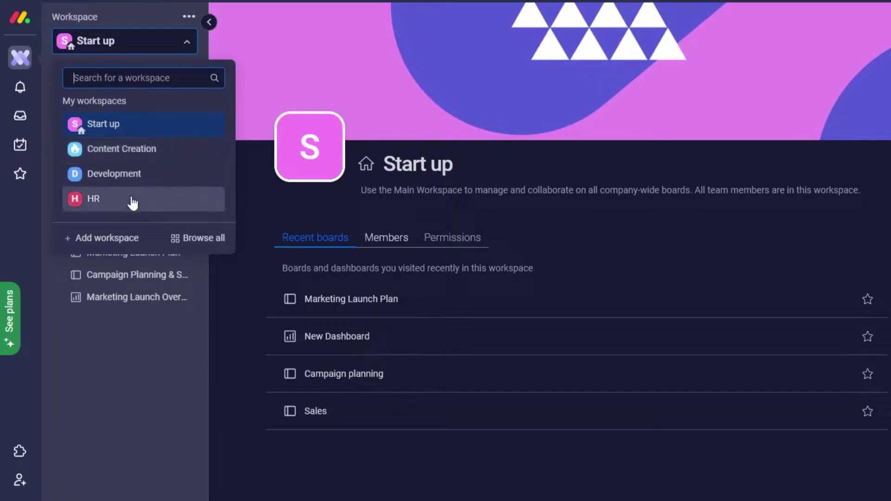
click(89, 377)
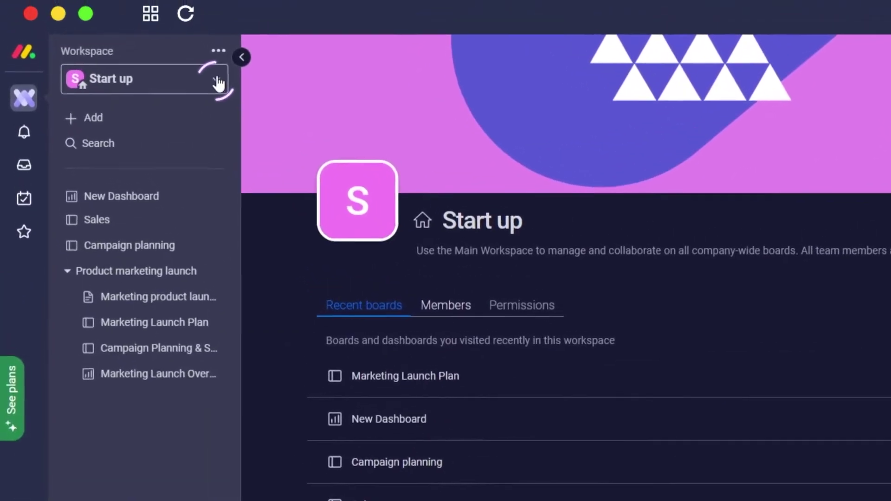
click(186, 41)
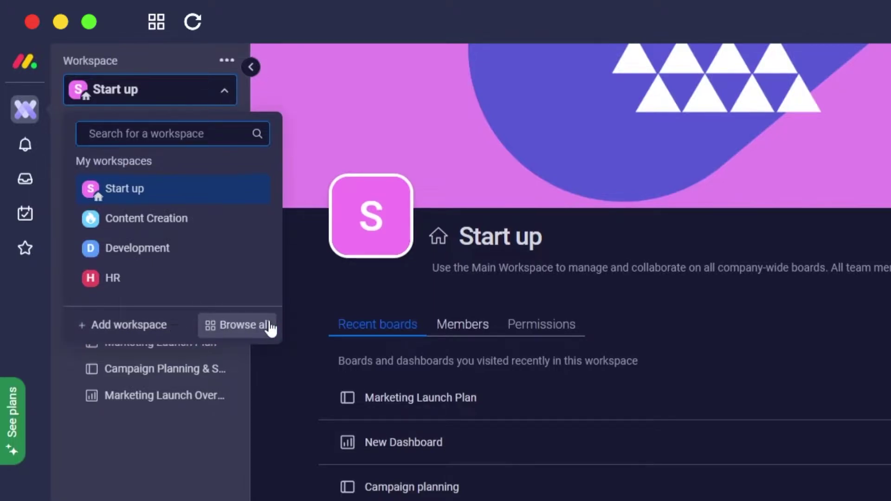
click(93, 331)
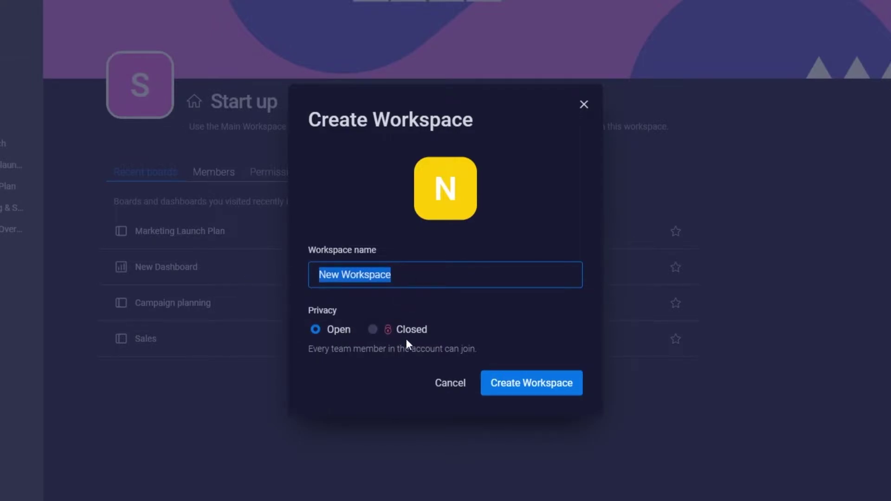
Create an Open-privacy workspace named 'Marketing'.
click(328, 331)
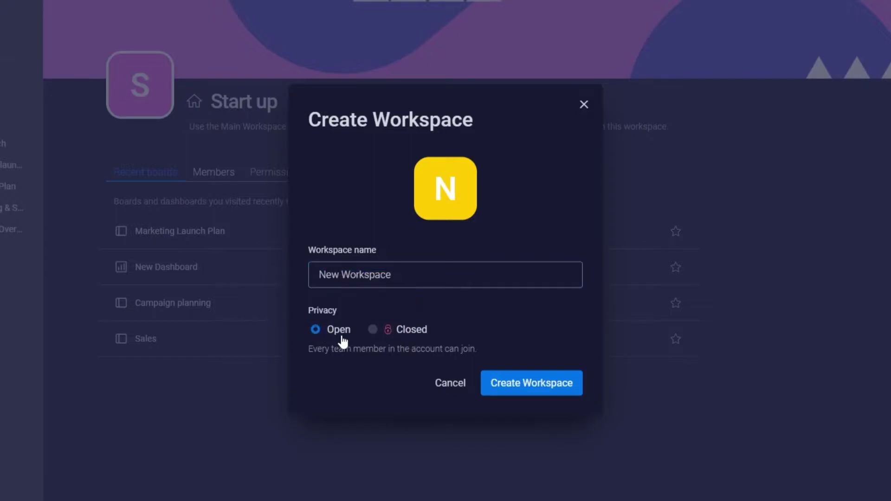
click(361, 276)
triple_click(361, 276)
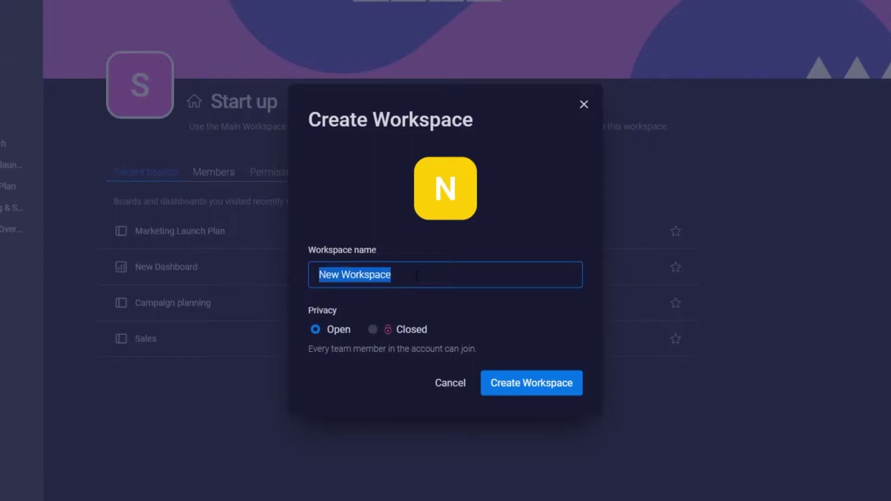
text(Marketing)
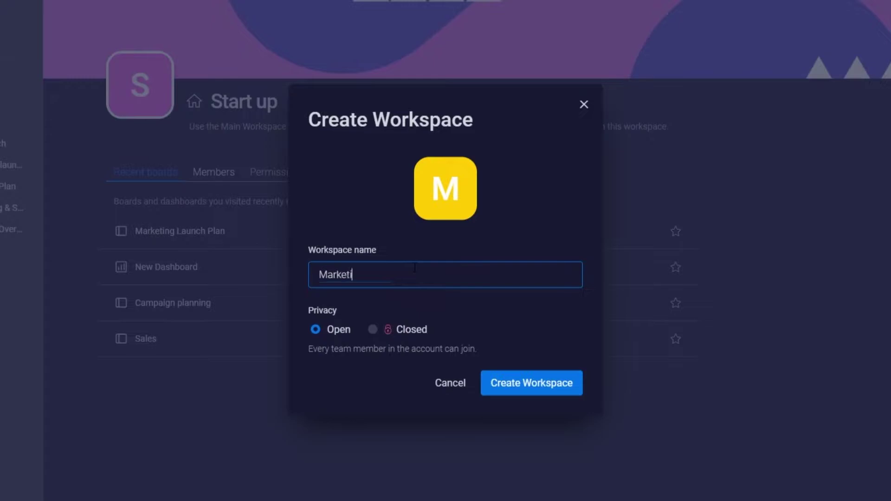
click(517, 393)
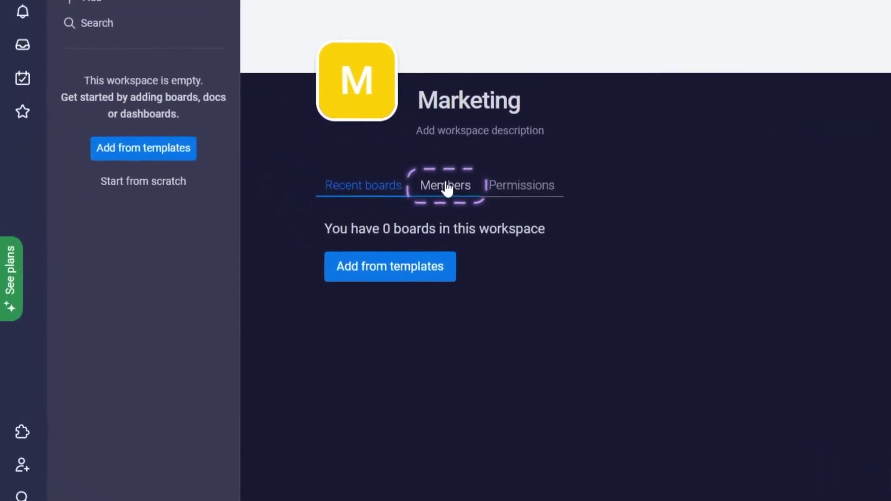
Add colleagues as Marketing workspace members, including one found by name search.
click(449, 188)
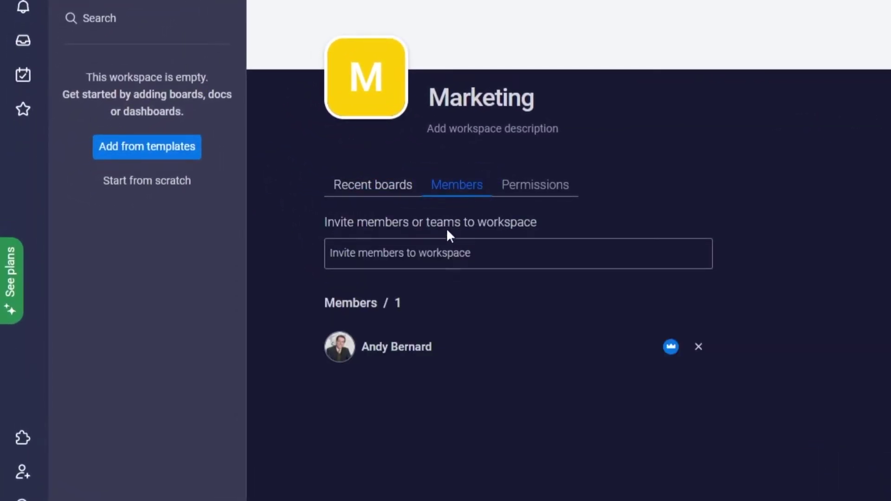
click(441, 253)
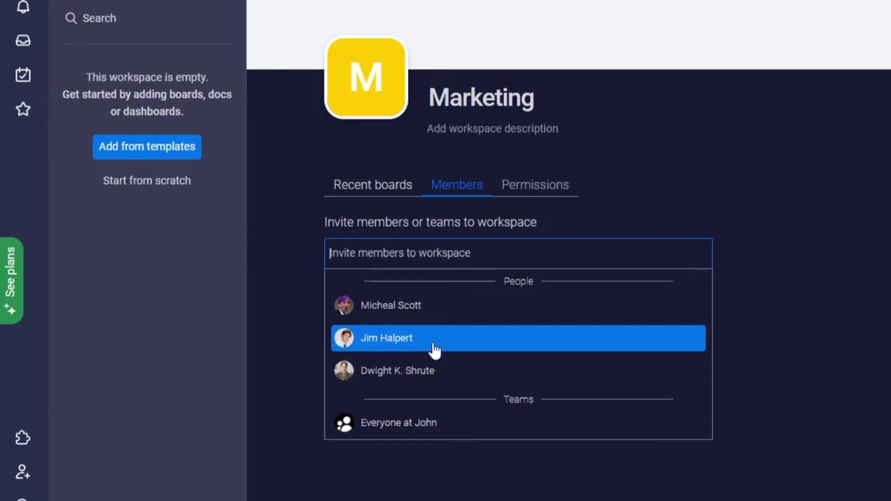
click(459, 312)
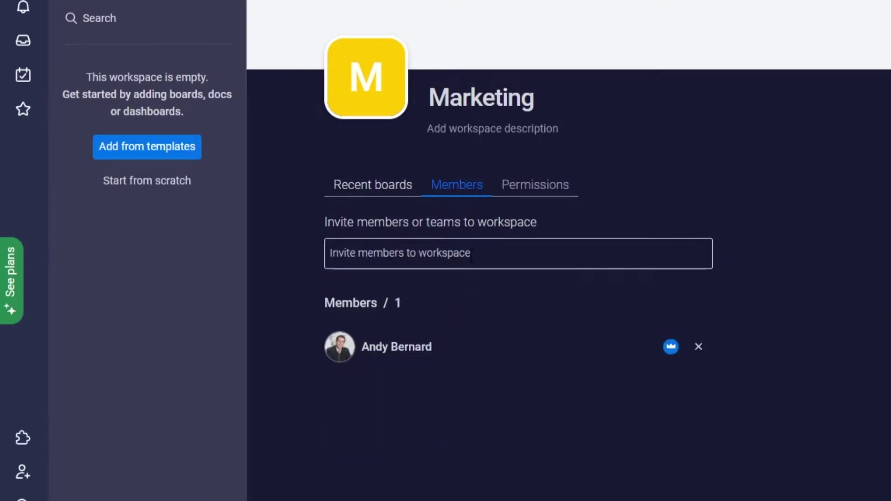
text(jim)
click(408, 309)
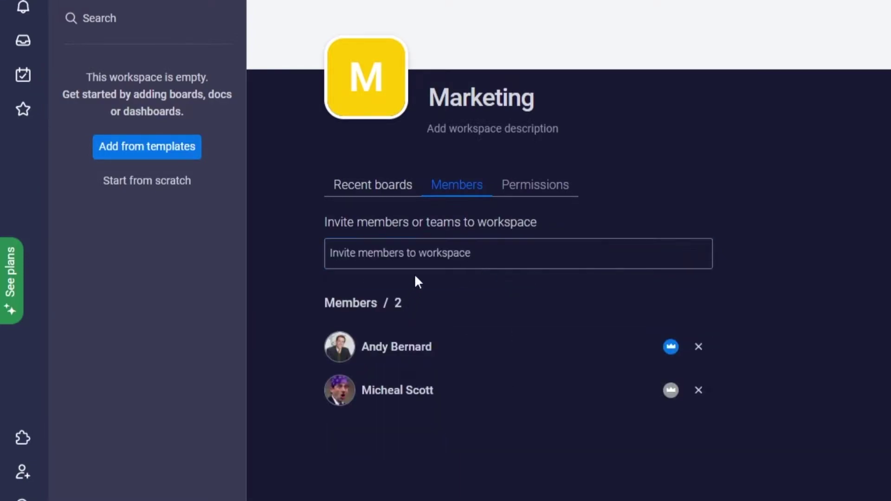
click(420, 260)
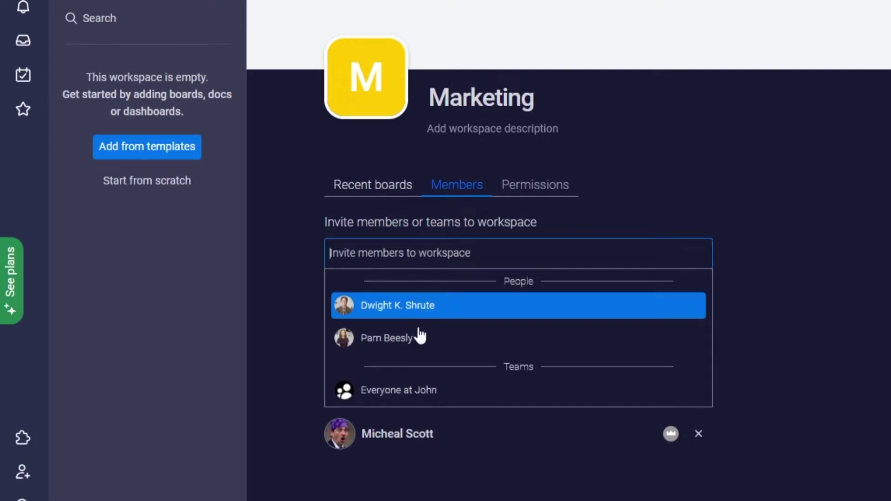
click(420, 341)
Add the account-wide team as a member and return to the boards overview.
click(441, 254)
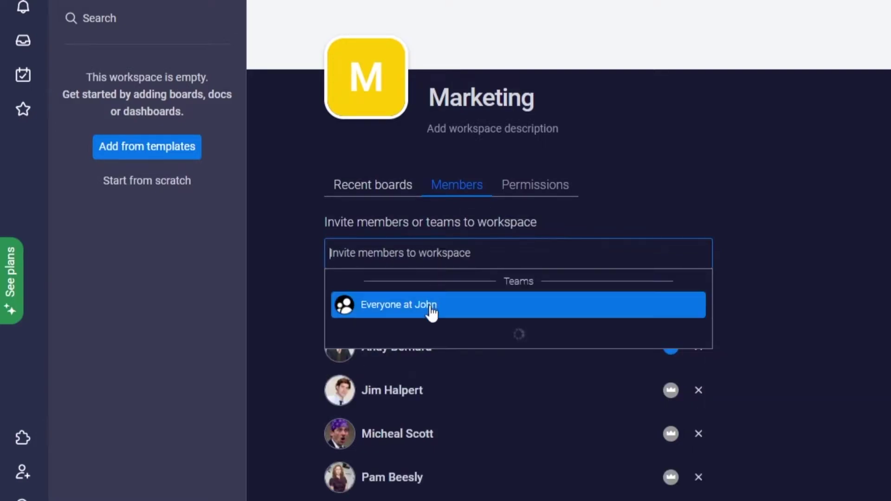
click(431, 306)
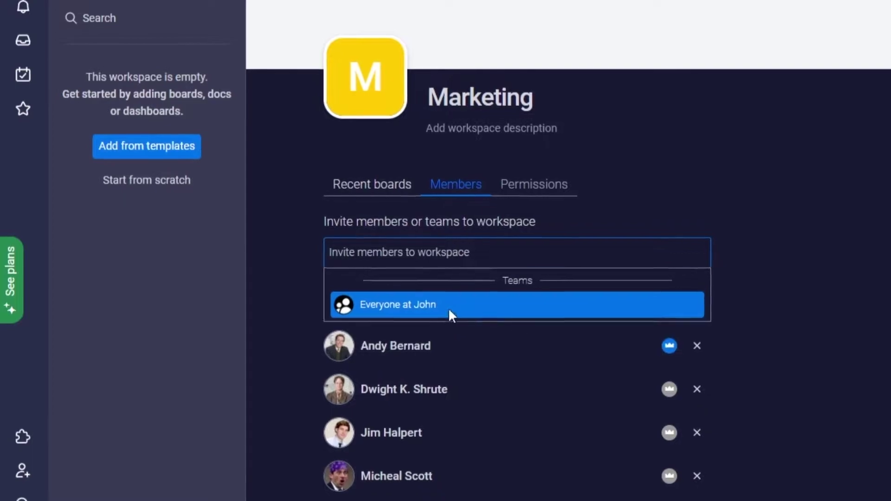
scroll(374, 301, down, 1)
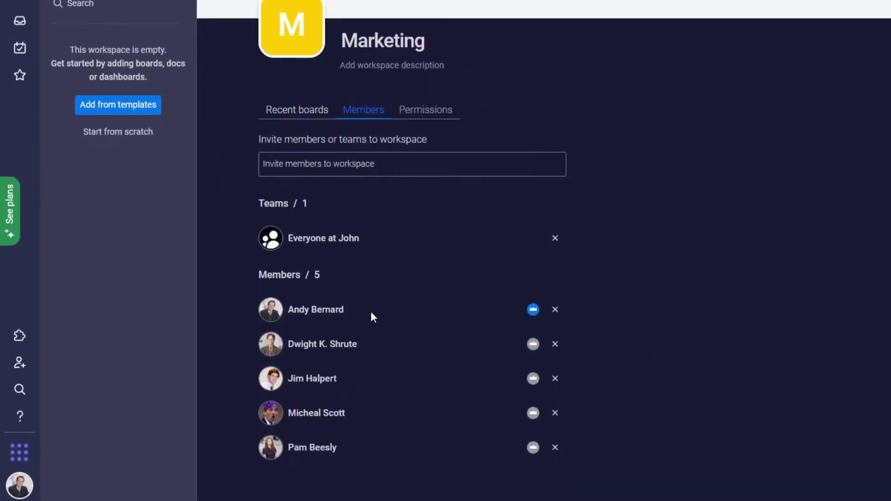
scroll(372, 313, down, 2)
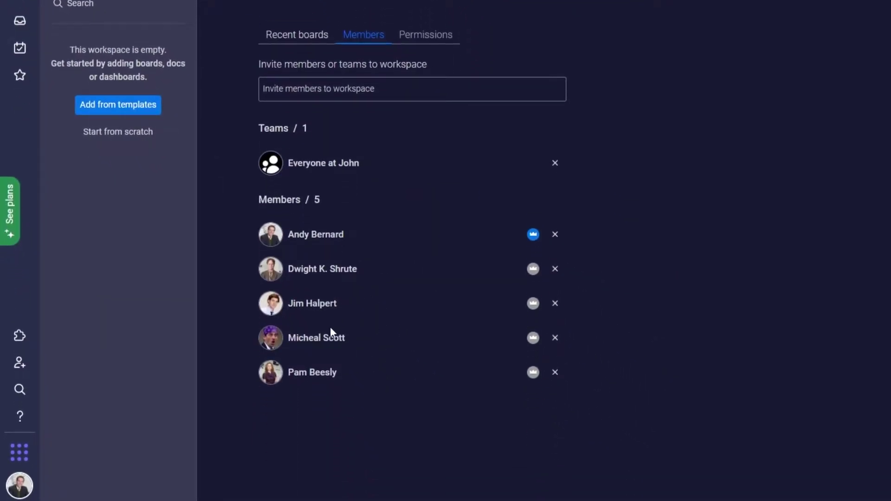
scroll(332, 325, up, 2)
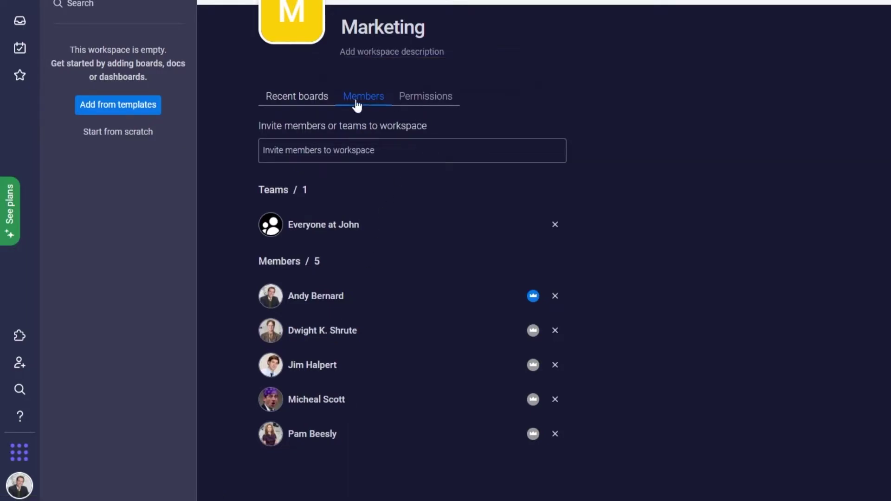
click(293, 98)
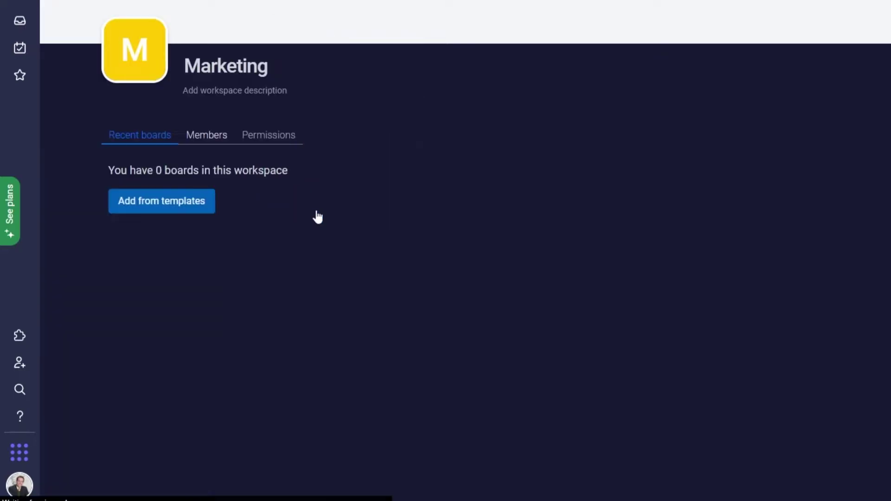
Create a board from the Marketing Strategy template in the Marketing template category.
click(316, 206)
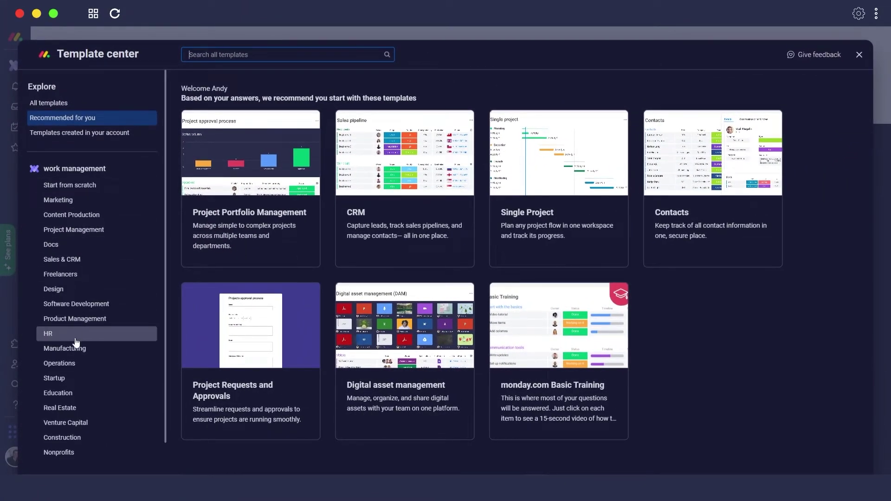
scroll(75, 346, down, 1)
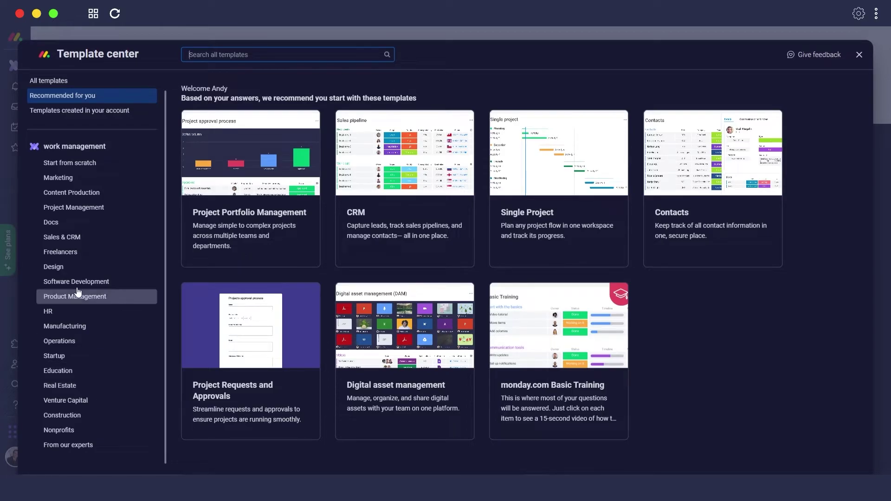
click(65, 180)
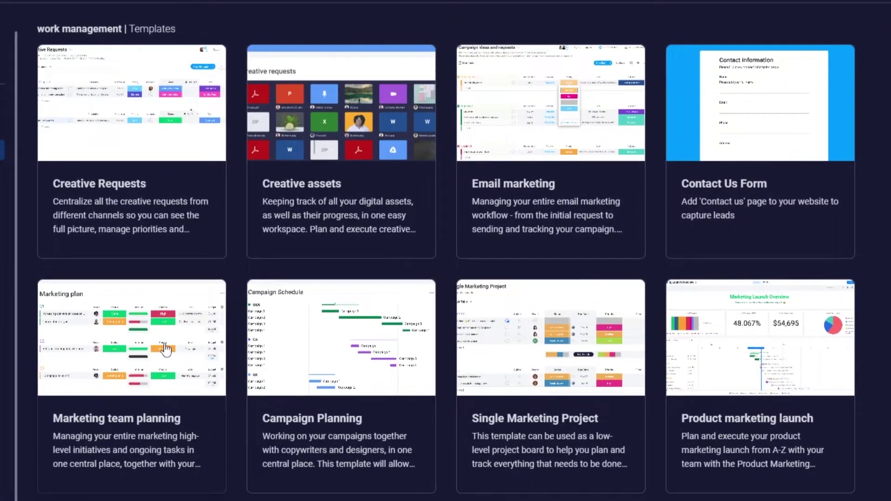
scroll(165, 349, down, 10)
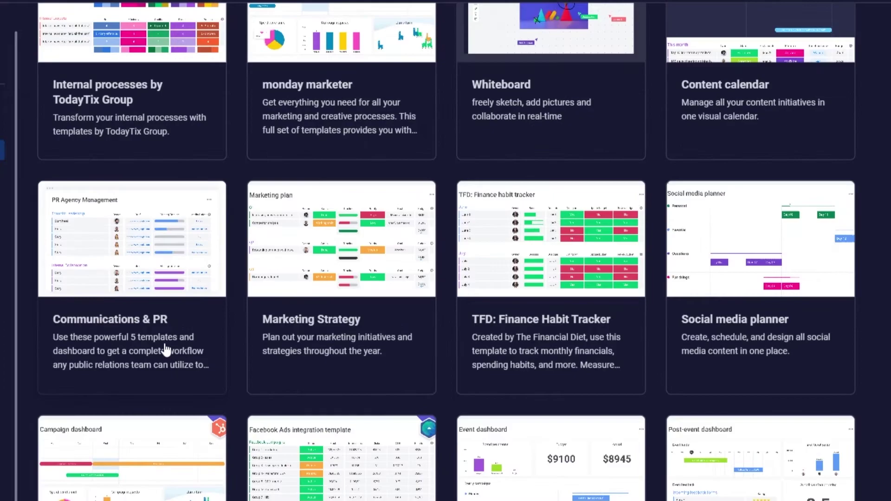
click(348, 281)
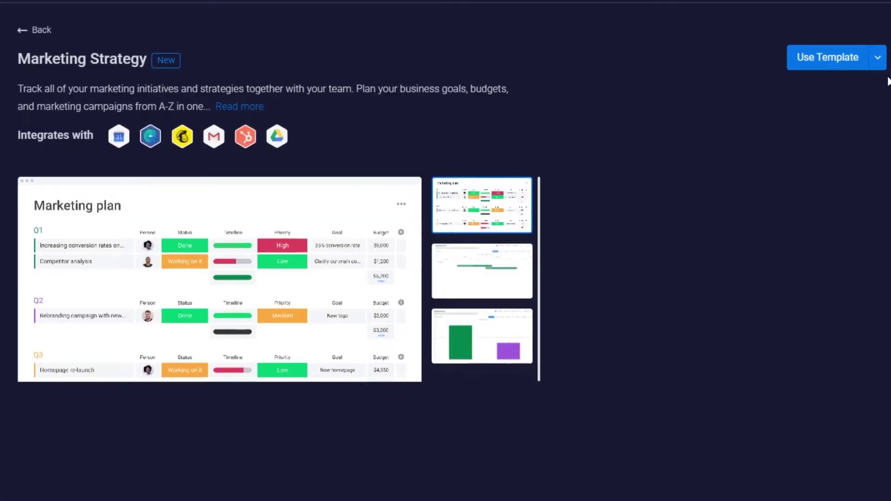
click(846, 68)
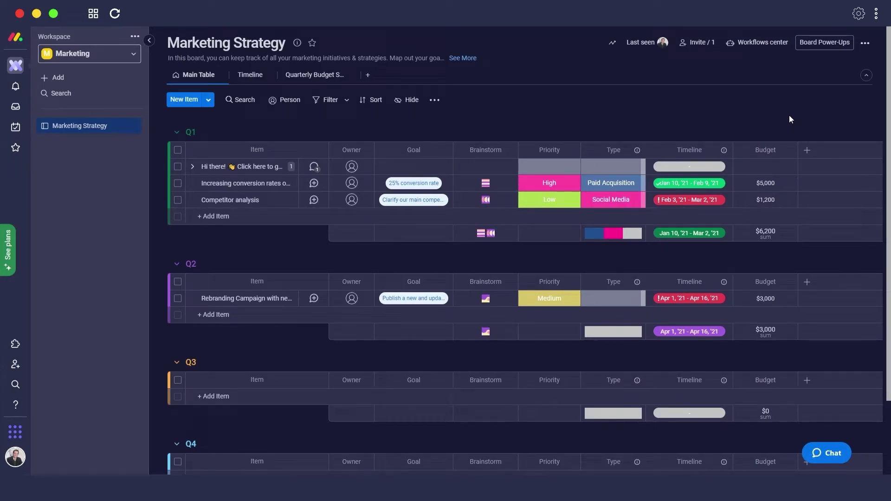
Leave the Marketing Strategy board and switch to the Development workspace.
drag(347, 141, 245, 387)
click(125, 55)
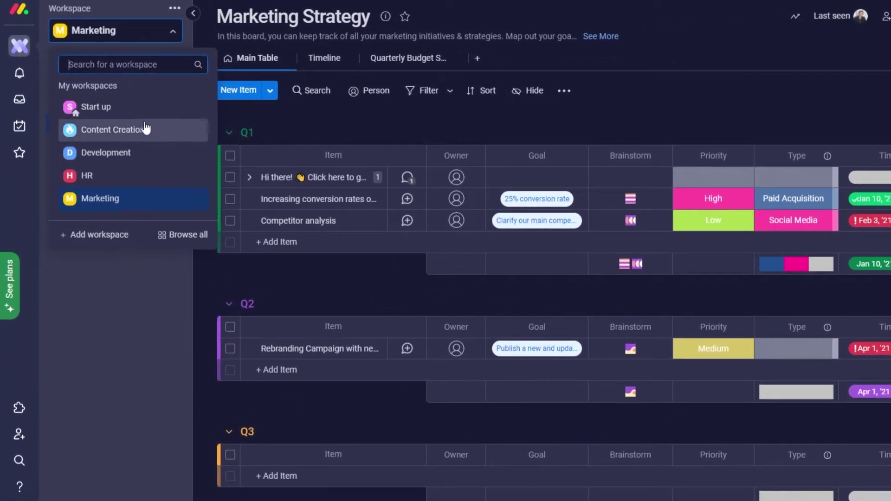
click(142, 154)
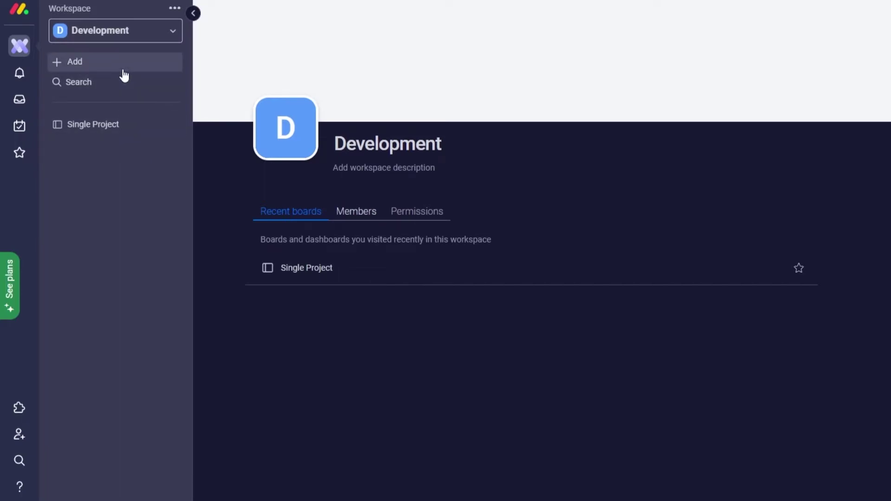
Replace the Development workspace's D avatar with a crossed-tools icon on brighter blue.
click(130, 41)
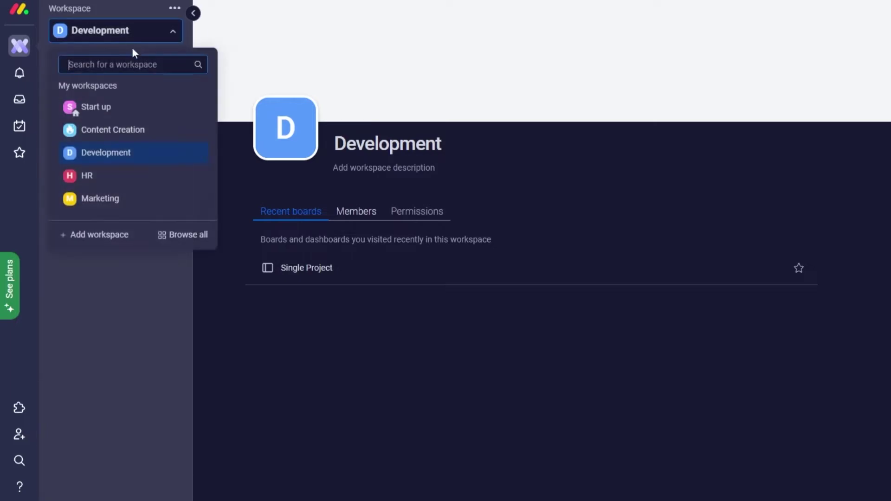
click(94, 289)
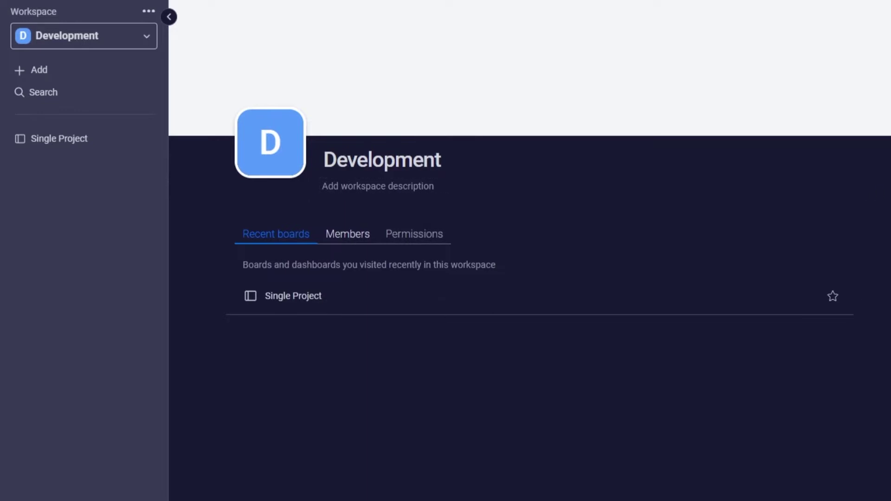
click(264, 148)
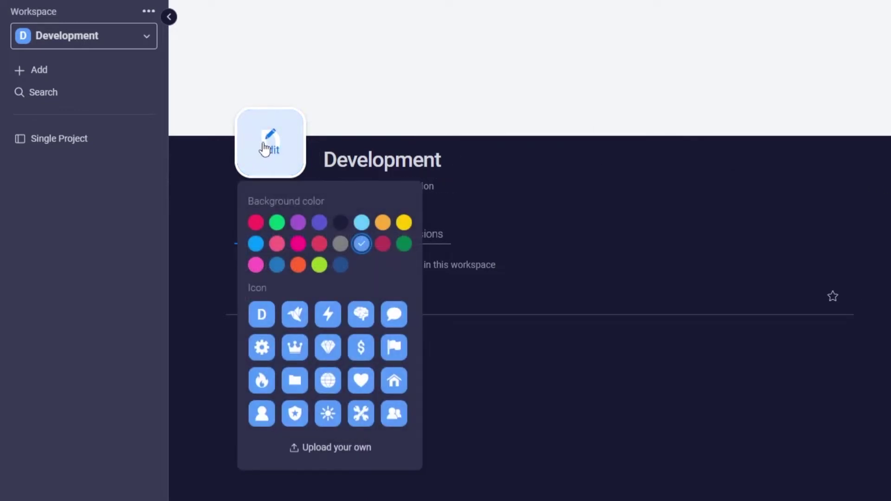
click(358, 415)
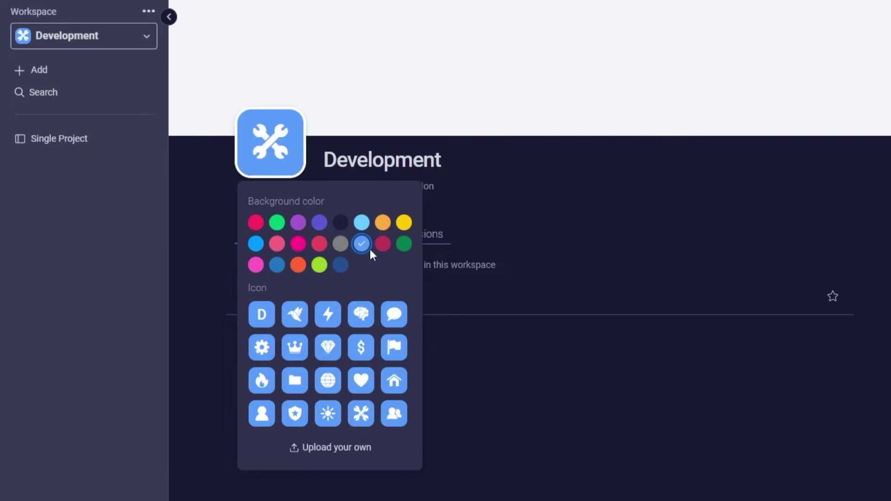
click(382, 244)
click(277, 245)
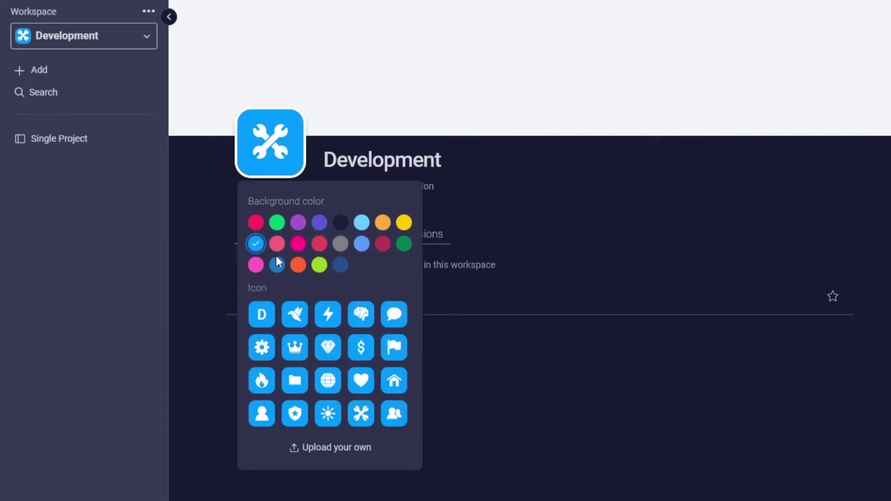
Preview several colour and image covers, then set the yellow-and-diamonds pattern as the cover.
click(842, 51)
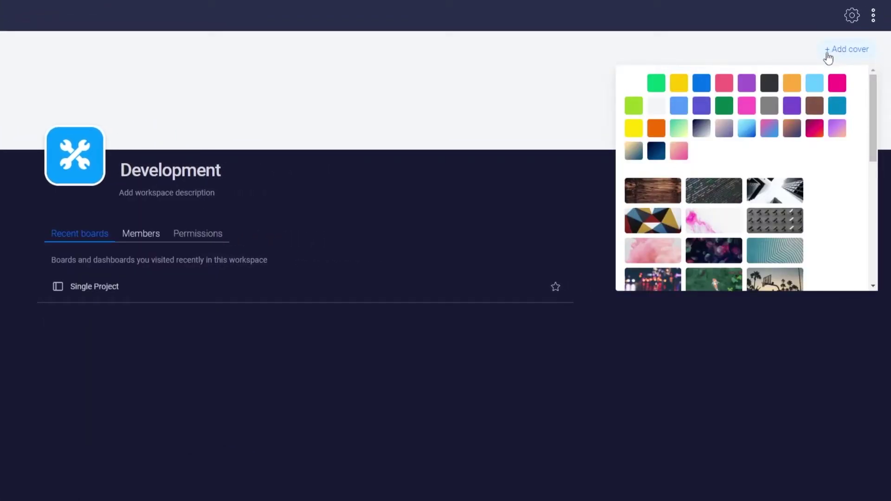
click(696, 87)
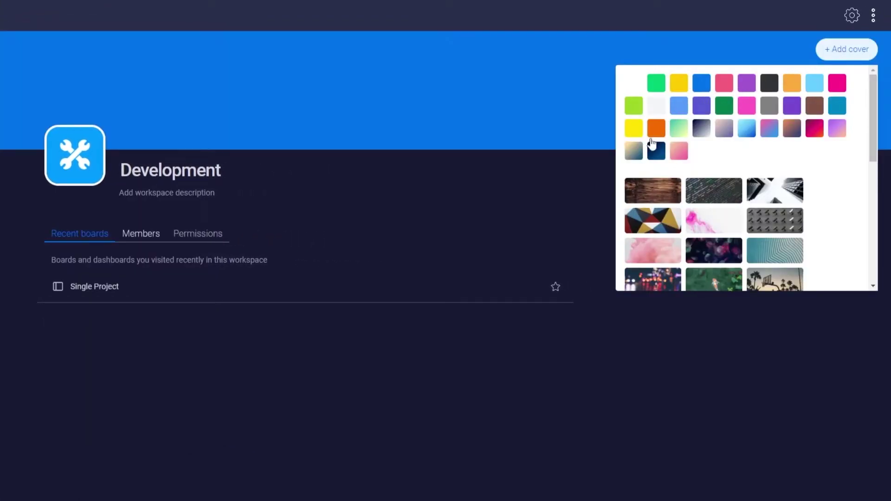
click(635, 156)
click(700, 131)
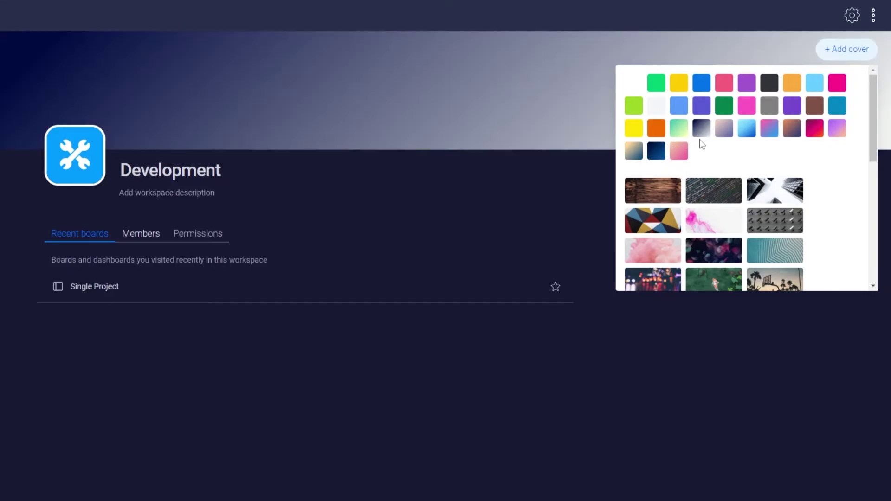
scroll(712, 198, down, 5)
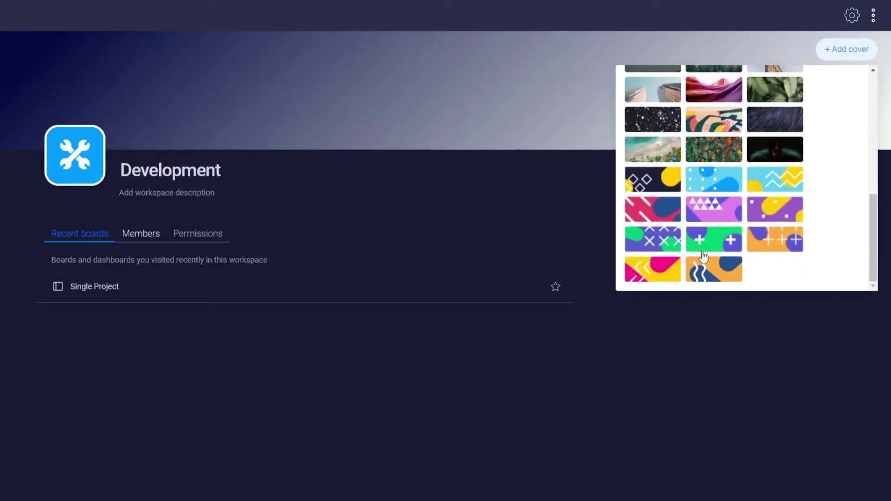
click(702, 236)
scroll(702, 232, up, 3)
click(702, 218)
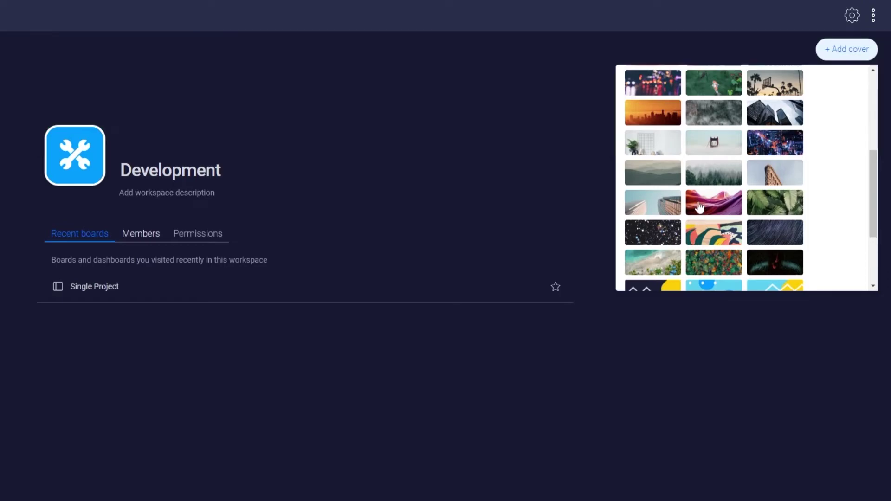
click(677, 179)
scroll(780, 222, down, 3)
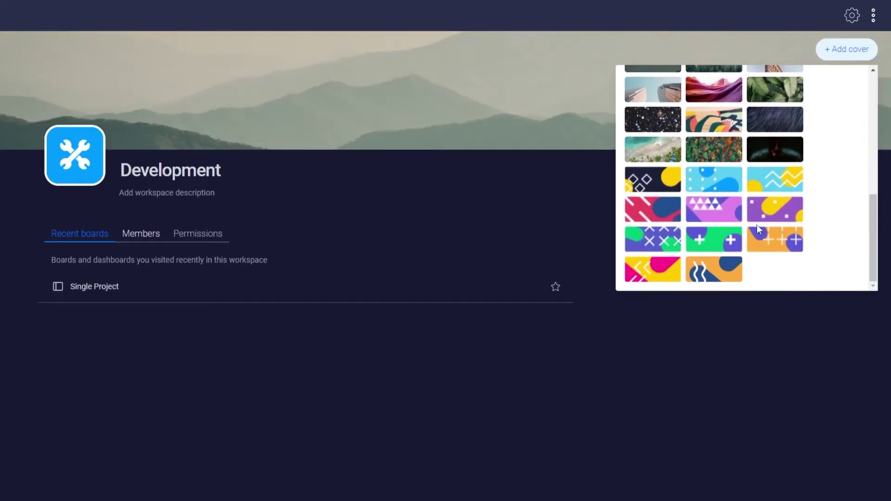
click(664, 188)
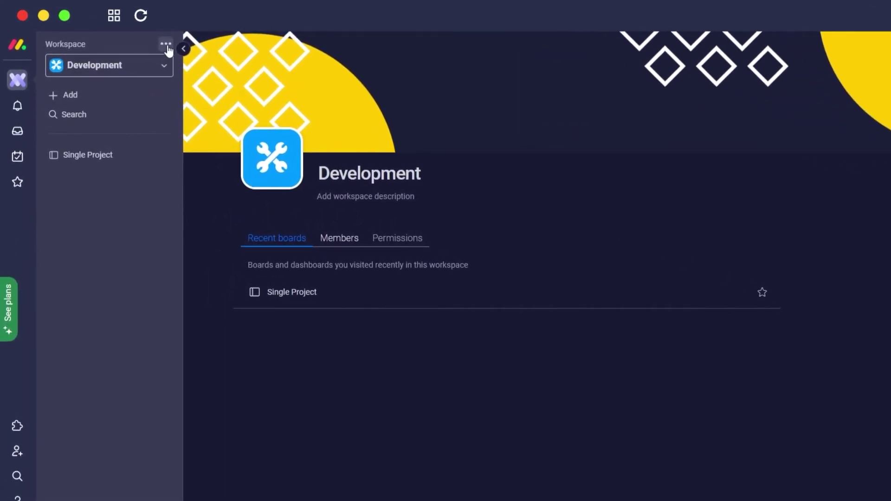
click(166, 45)
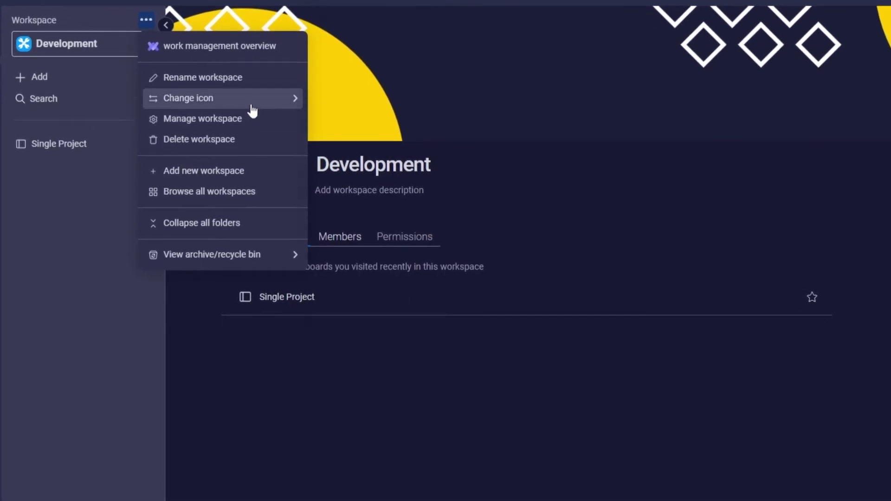
mouse_move(279, 258)
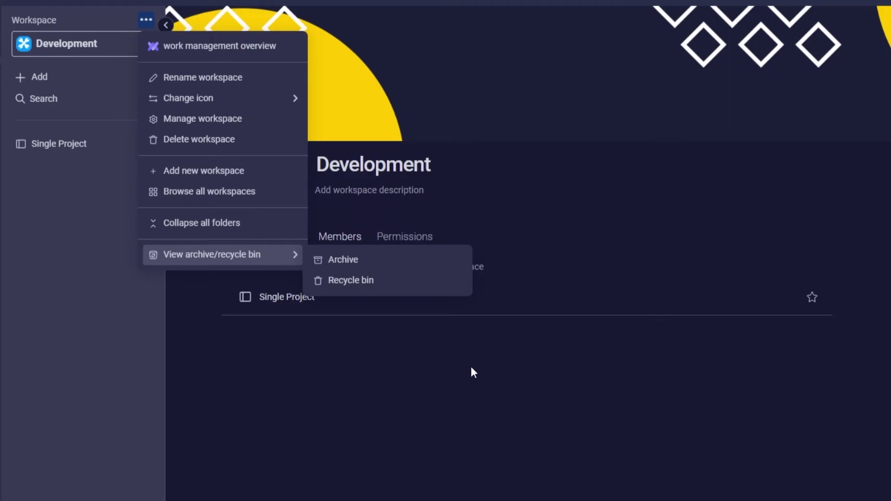
click(401, 358)
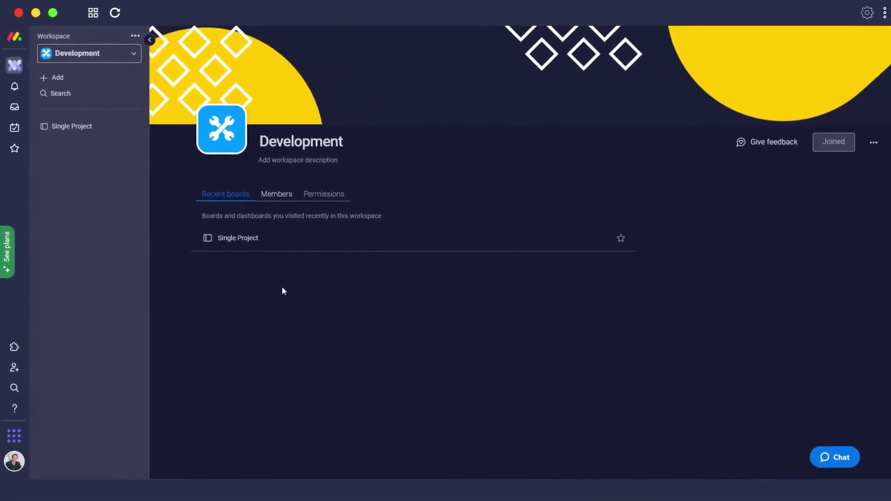